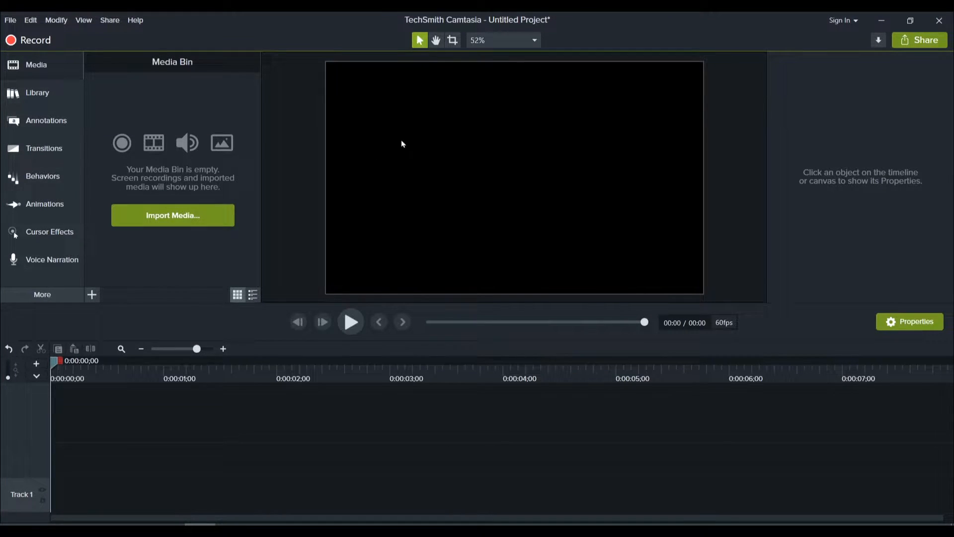
# Capture a short screen recording of the desktop, refreshing it twice while recording
pyautogui.click(35, 40)
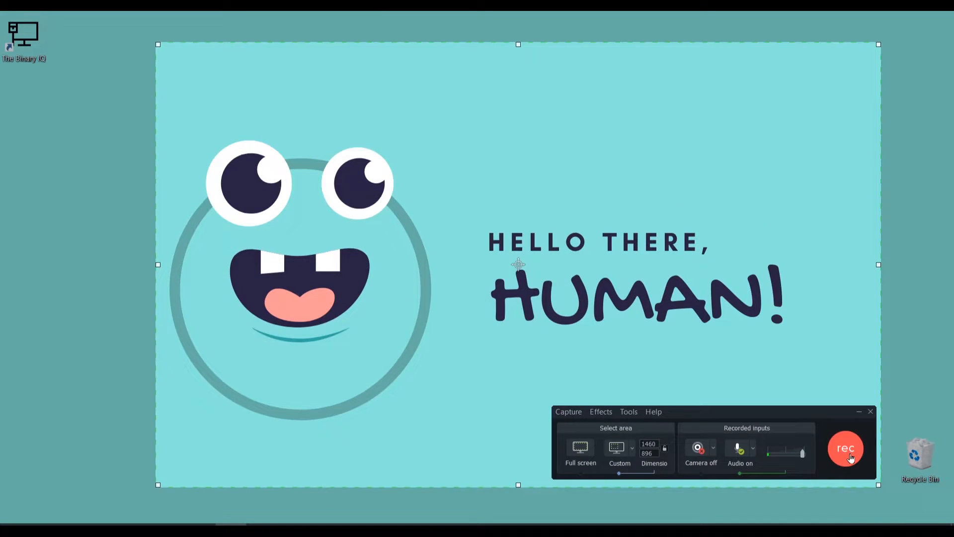
pyautogui.click(846, 447)
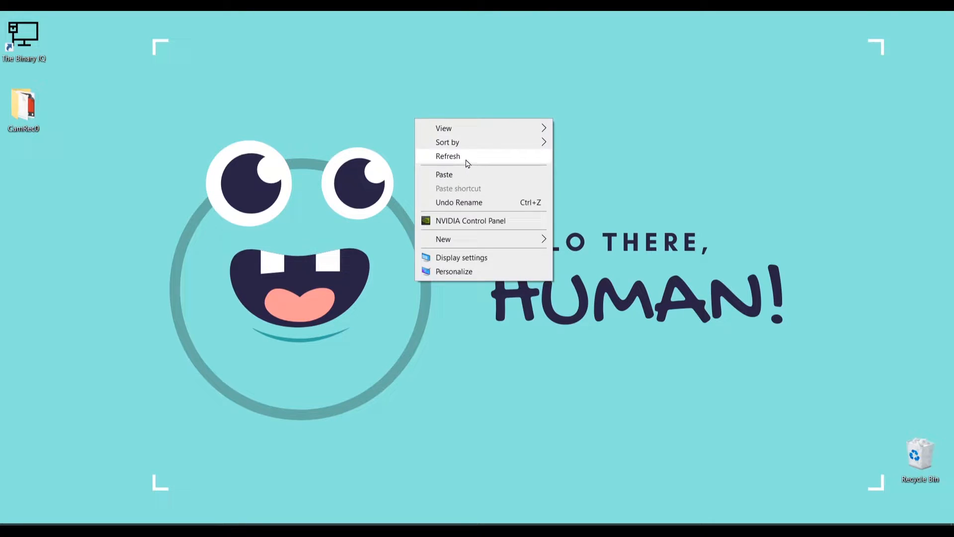
pyautogui.rightClick(481, 101)
pyautogui.click(522, 138)
pyautogui.rightClick(566, 100)
pyautogui.click(597, 135)
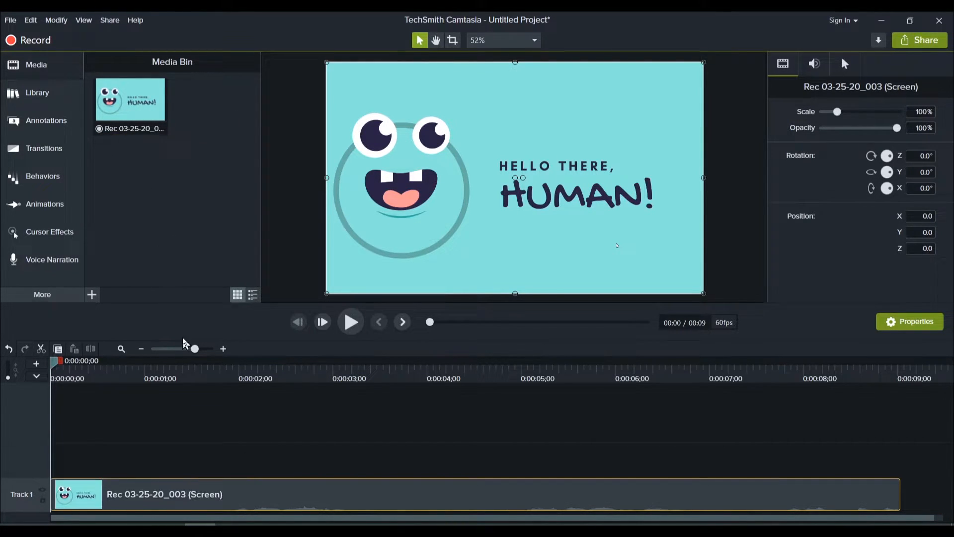
# Locate the Rec 03-25-20_003 file via Open File Location and paste a copy onto the desktop
pyautogui.rightClick(146, 106)
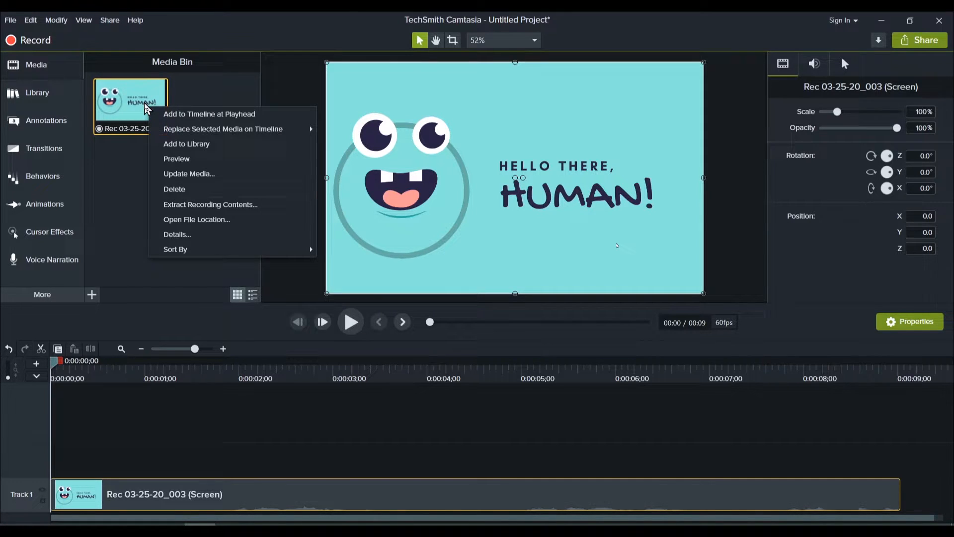
pyautogui.click(193, 222)
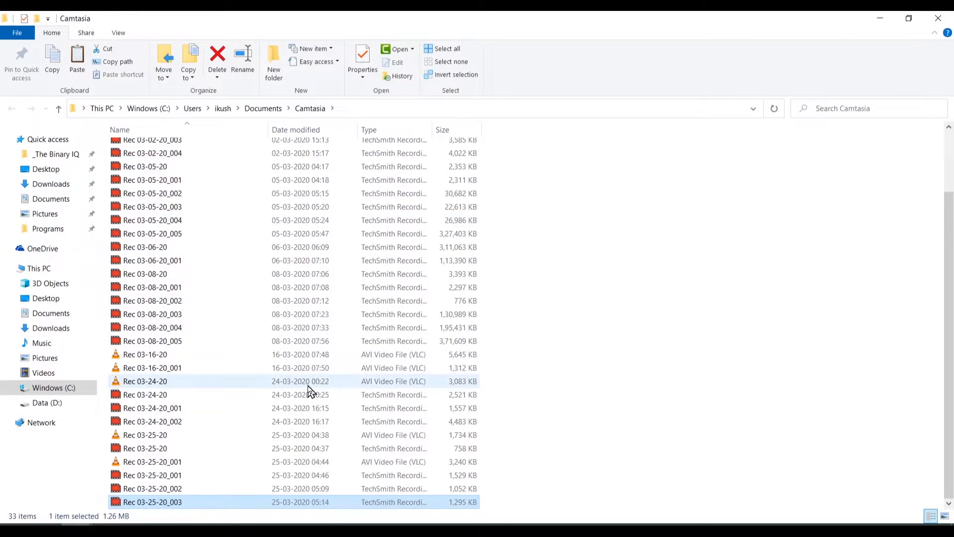
pyautogui.rightClick(220, 502)
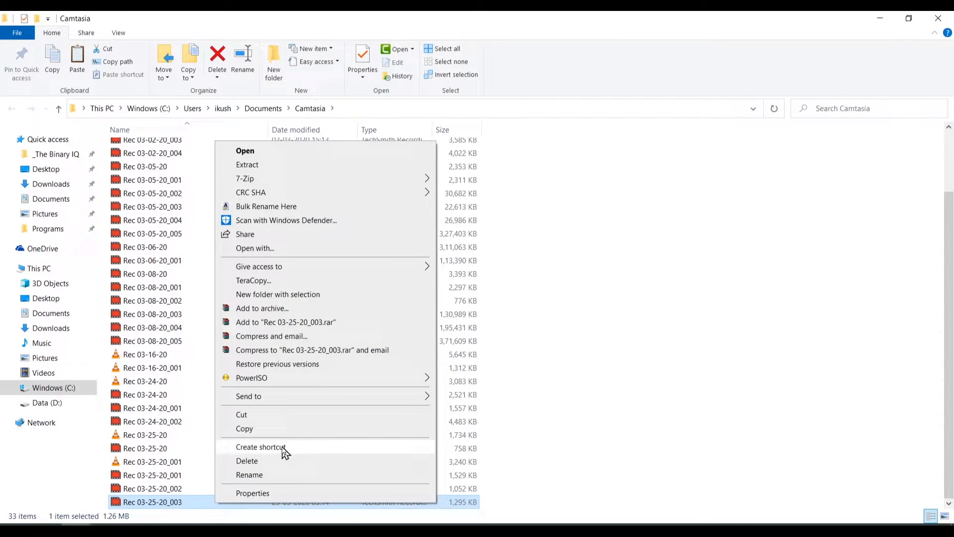
pyautogui.click(244, 428)
pyautogui.press('super+d')
pyautogui.rightClick(301, 92)
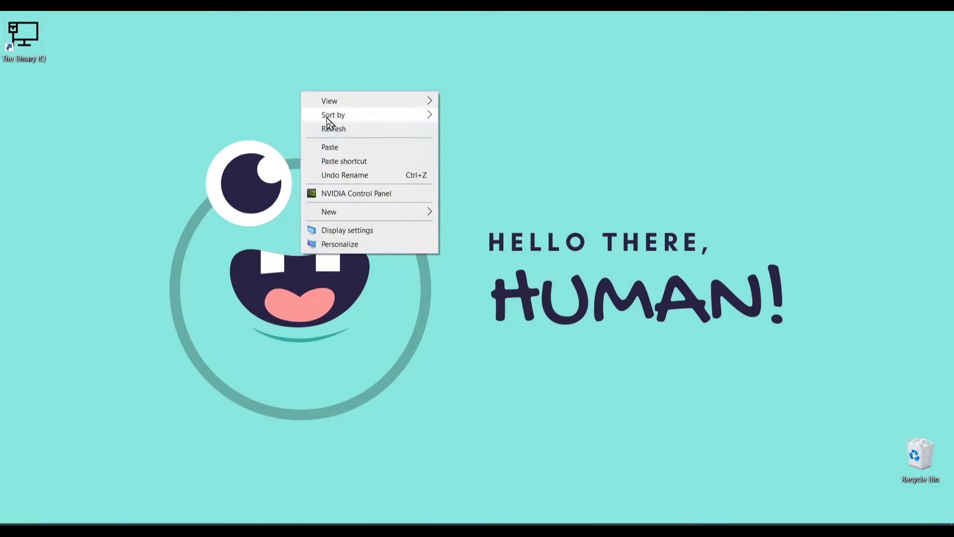
pyautogui.click(350, 149)
# Launch Premiere Pro and create a new Untitled project
pyautogui.click(14, 524)
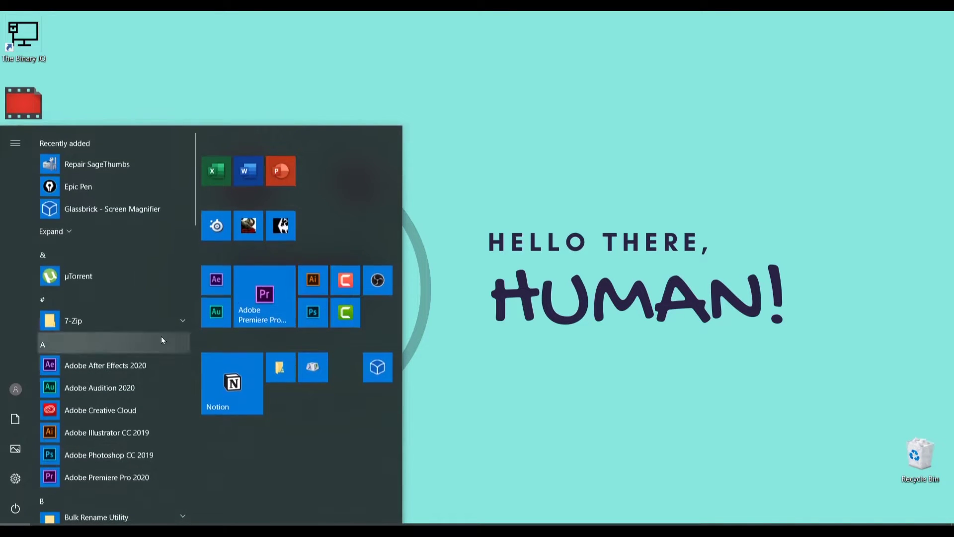
pyautogui.click(271, 295)
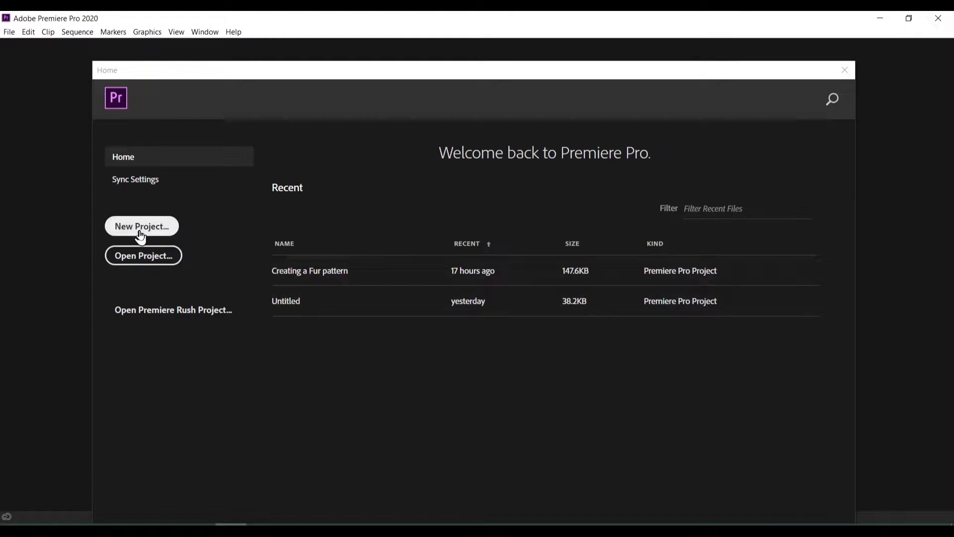
pyautogui.click(140, 227)
pyautogui.press('Return')
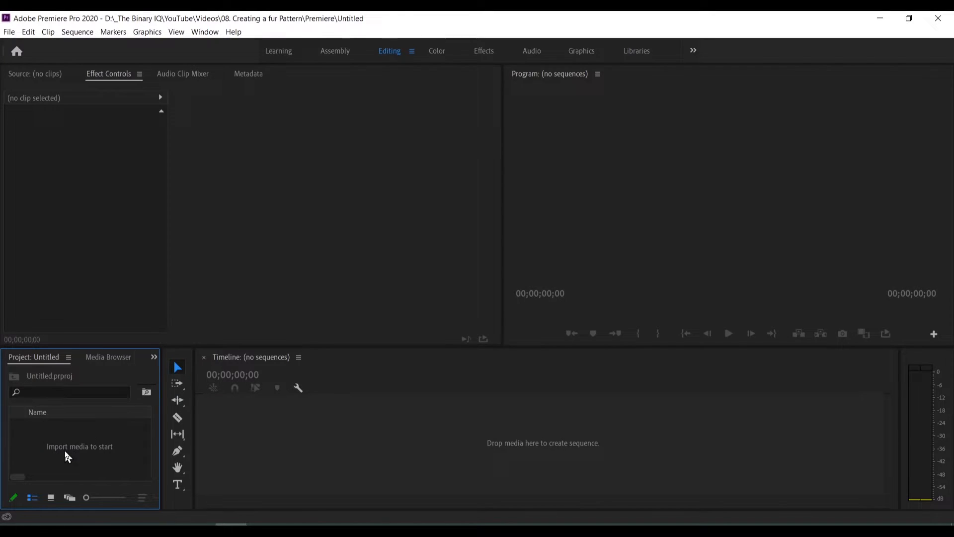
# Bring the desktop Rec 03-25-20_003.trec file into the Project panel, which Premiere rejects
pyautogui.doubleClick(65, 456)
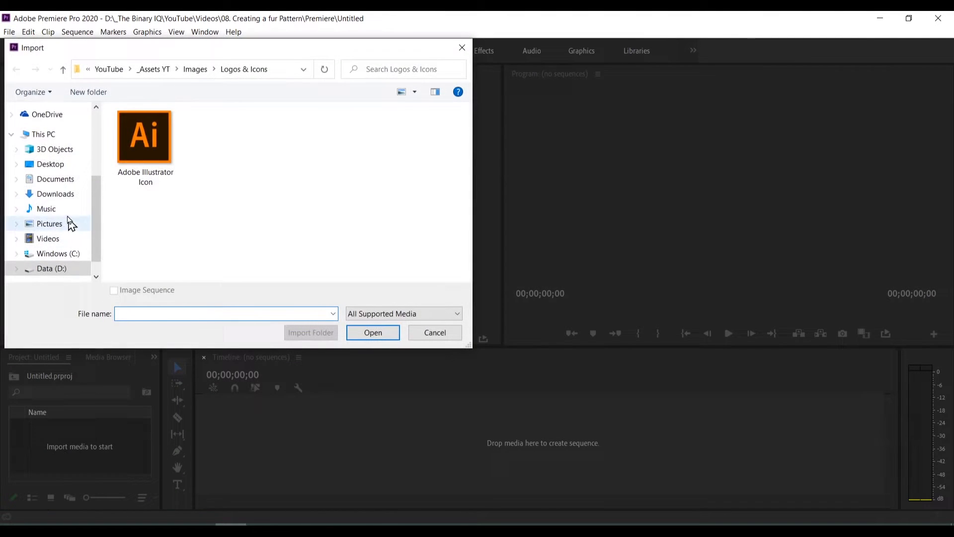
pyautogui.click(49, 164)
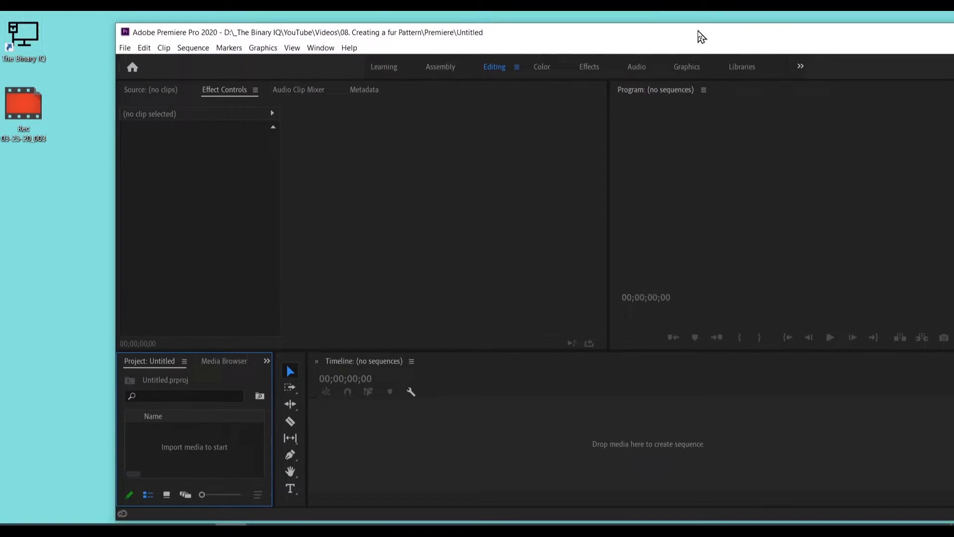
pyautogui.moveTo(23, 105)
pyautogui.mouseDown()
pyautogui.moveTo(194, 444)
pyautogui.moveTo(179, 456)
pyautogui.mouseUp()
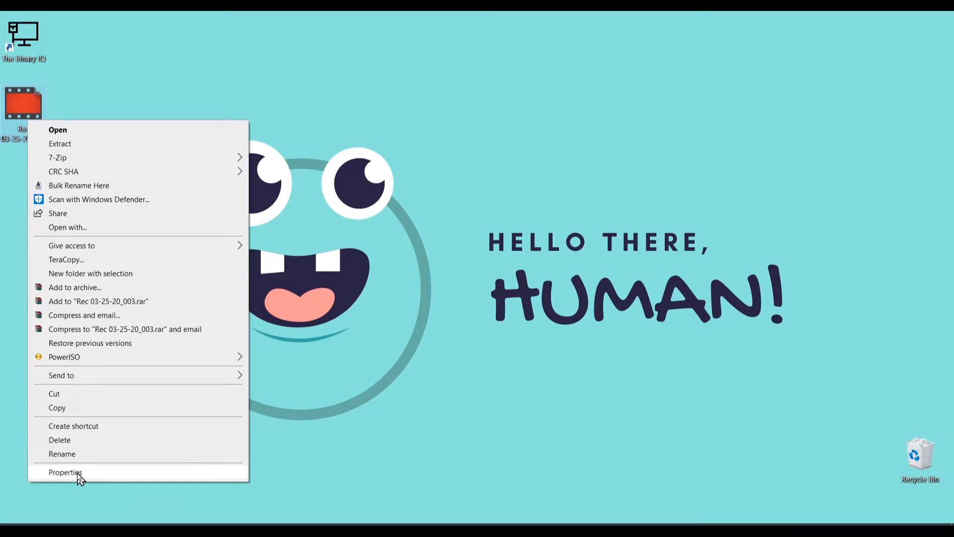
# View the desktop recording file's properties, revealing it is a TechSmith .trec file
pyautogui.click(82, 477)
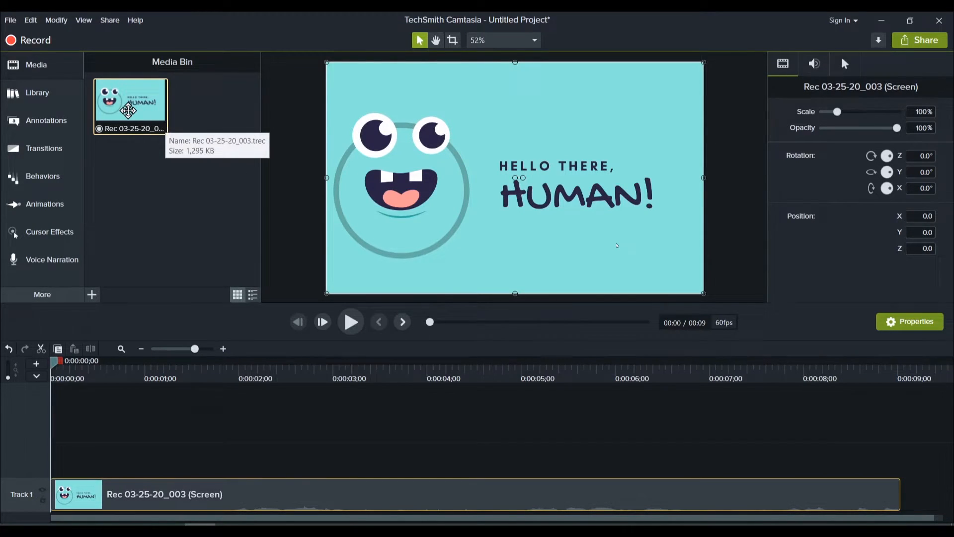
# Extract the clip's screen video and microphone audio to the Desktop folder
pyautogui.rightClick(129, 118)
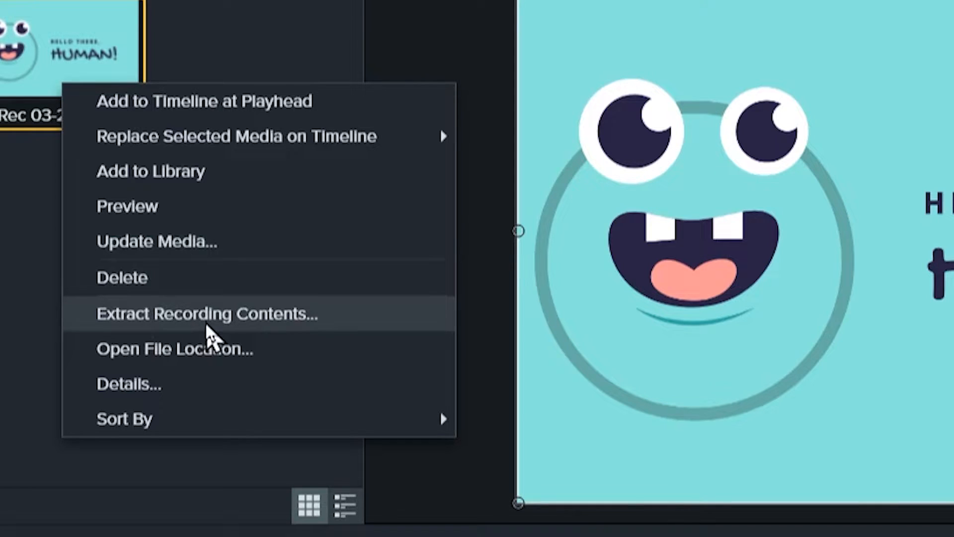
pyautogui.click(212, 328)
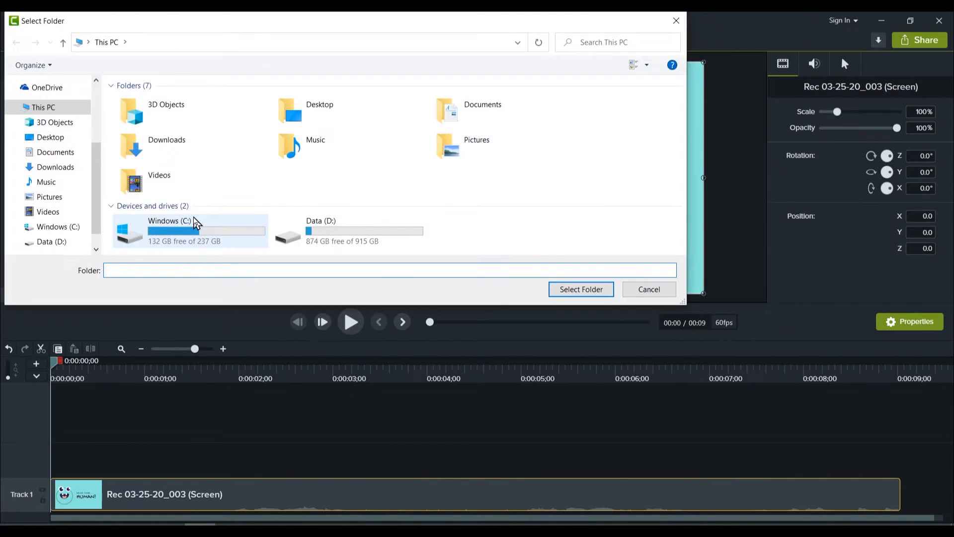
pyautogui.doubleClick(319, 112)
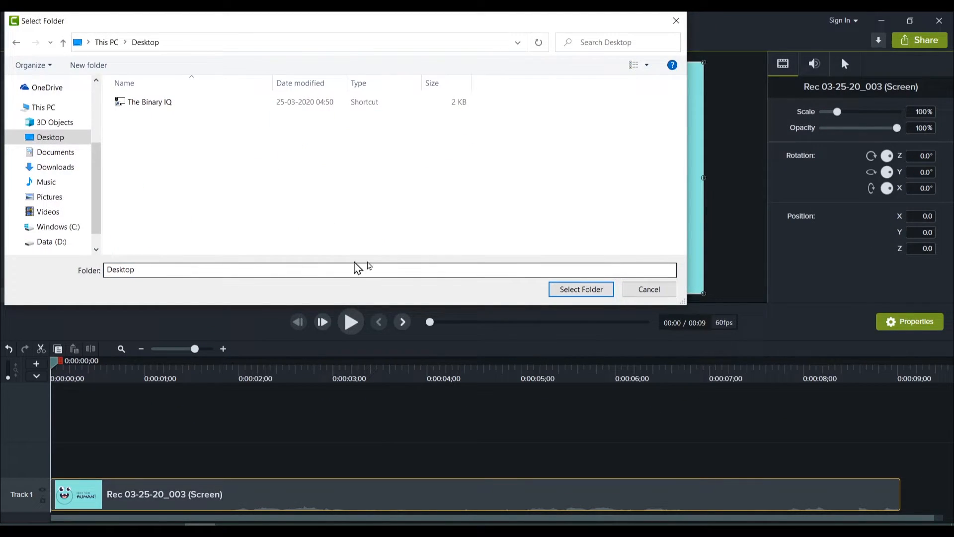
pyautogui.click(581, 289)
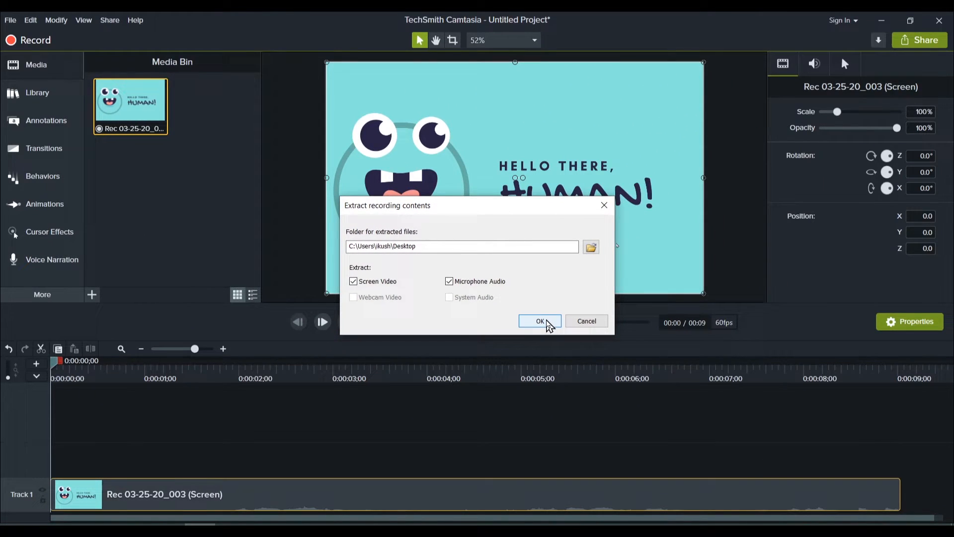
pyautogui.click(541, 321)
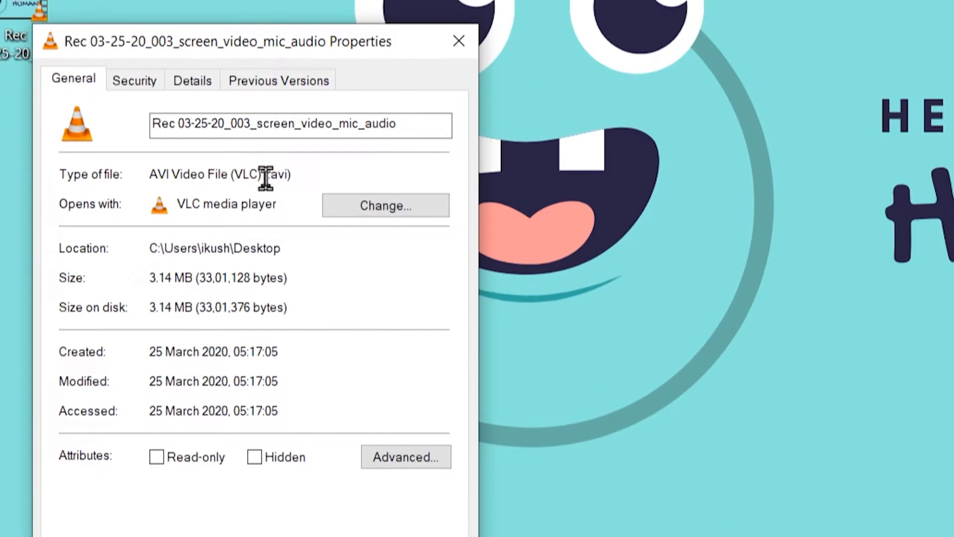
# Highlight the (.avi) file type in the extracted file's properties and close them
pyautogui.moveTo(157, 273); pyautogui.dragTo(173, 273)
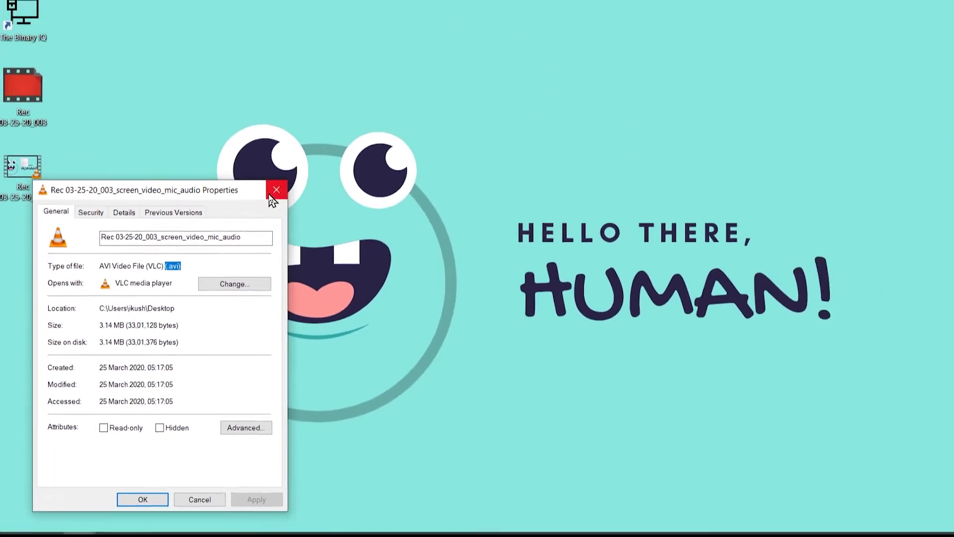
pyautogui.click(275, 192)
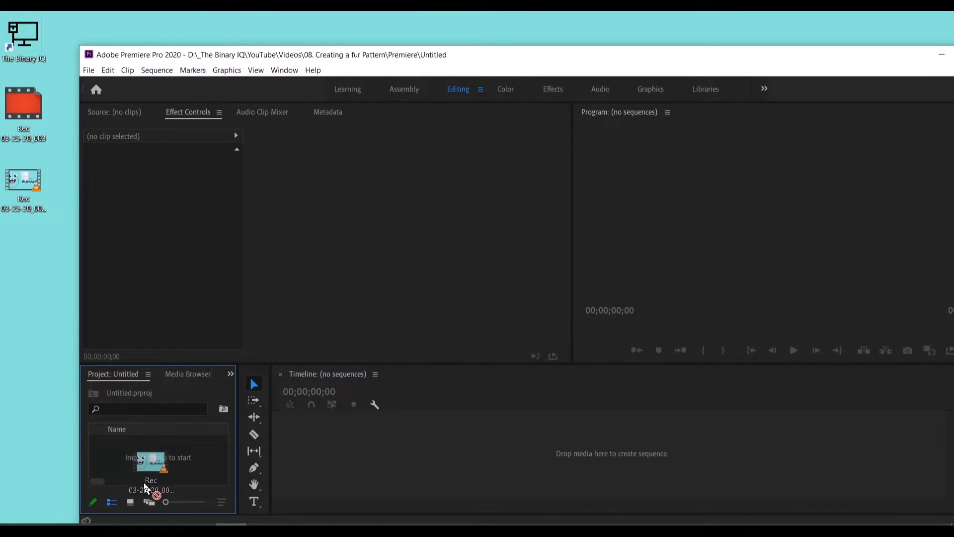
# Import the extracted AVI into the Premiere project and scrub through it on the timeline
pyautogui.moveTo(19, 204)
pyautogui.mouseDown()
pyautogui.moveTo(177, 458)
pyautogui.moveTo(341, 488)
pyautogui.mouseUp()
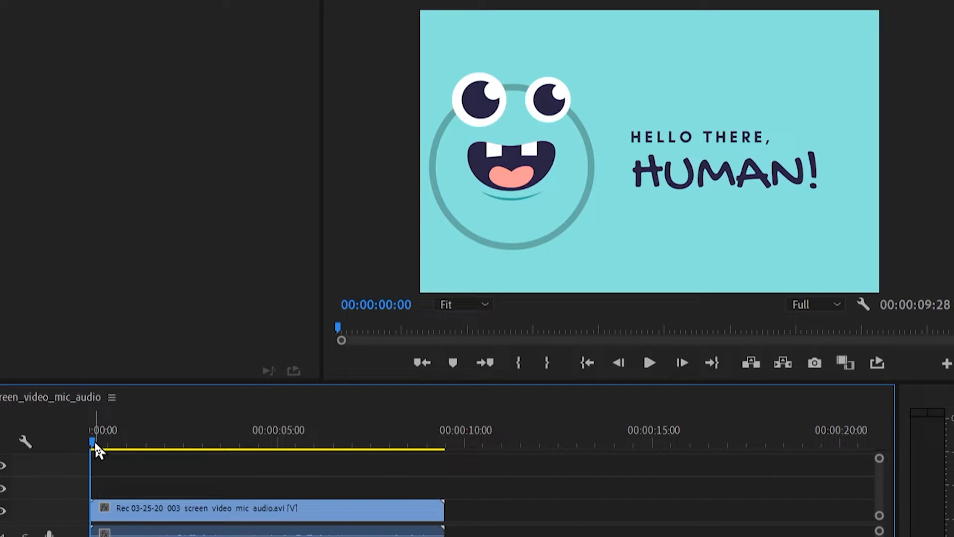
pyautogui.moveTo(93, 440); pyautogui.dragTo(232, 445)
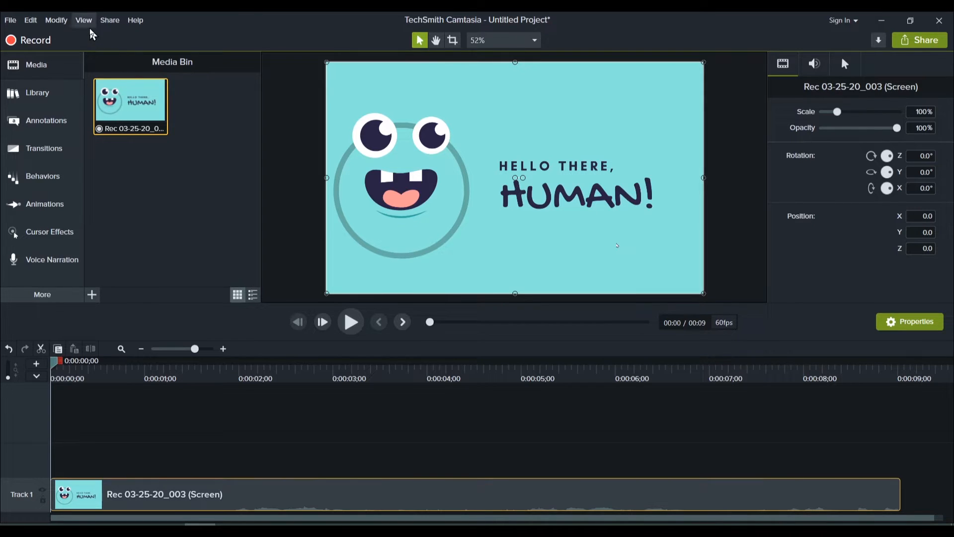
pyautogui.click(110, 19)
pyautogui.click(119, 32)
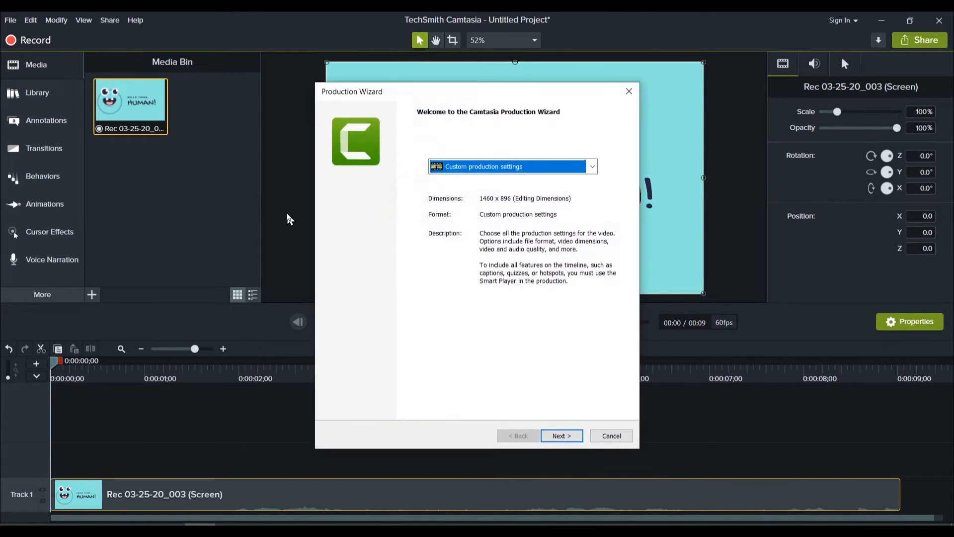
pyautogui.click(561, 435)
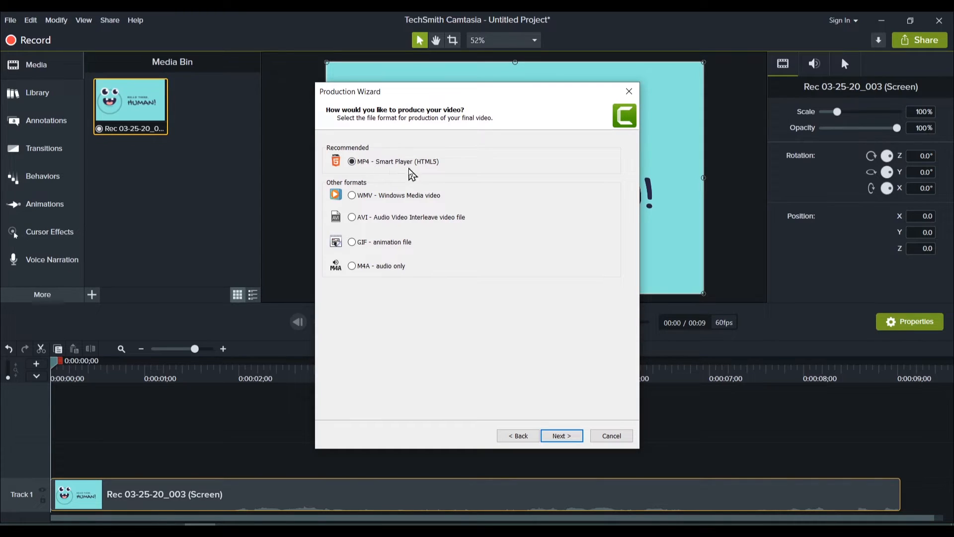
pyautogui.click(561, 438)
pyautogui.click(372, 146)
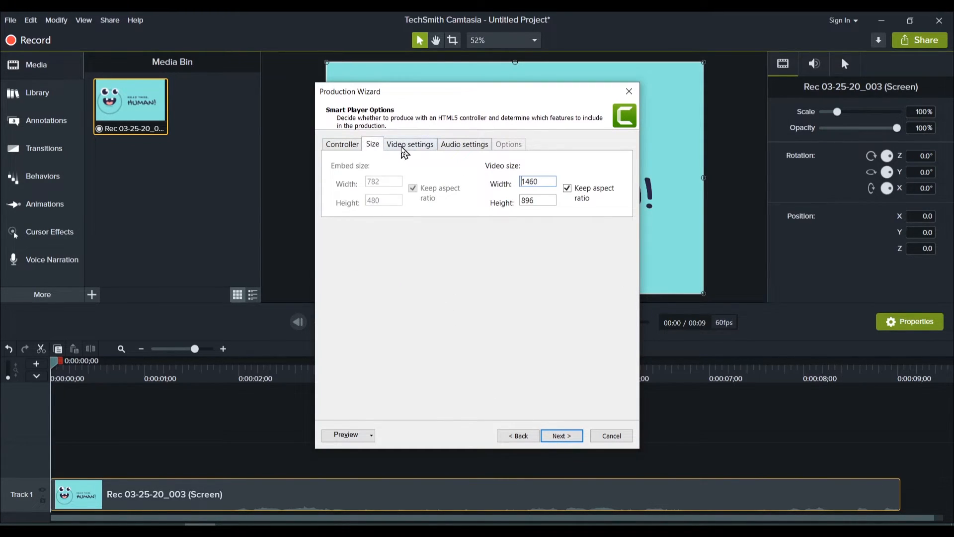
pyautogui.click(409, 144)
pyautogui.click(464, 144)
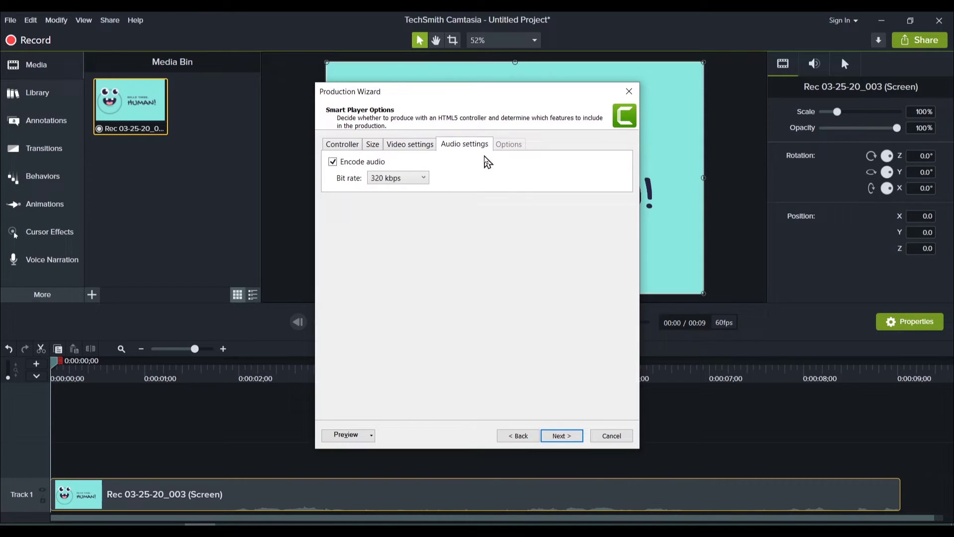
pyautogui.click(604, 437)
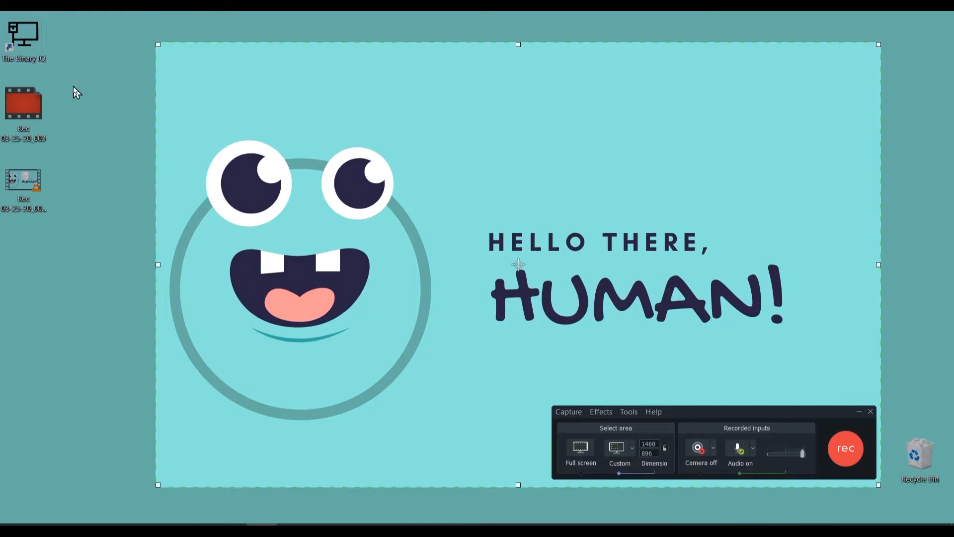
# In the recorder's Tools > Options, set Record to .avi and confirm
pyautogui.click(658, 390)
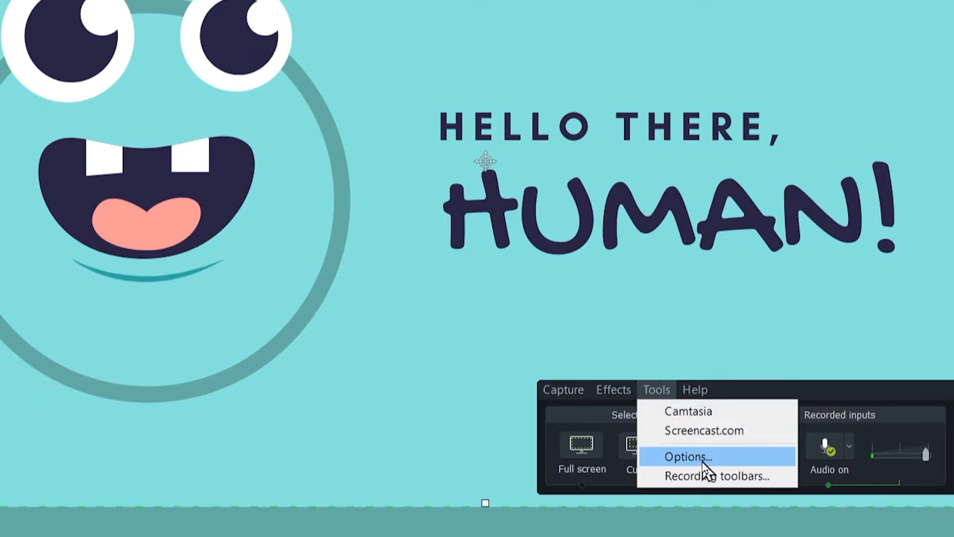
pyautogui.click(688, 456)
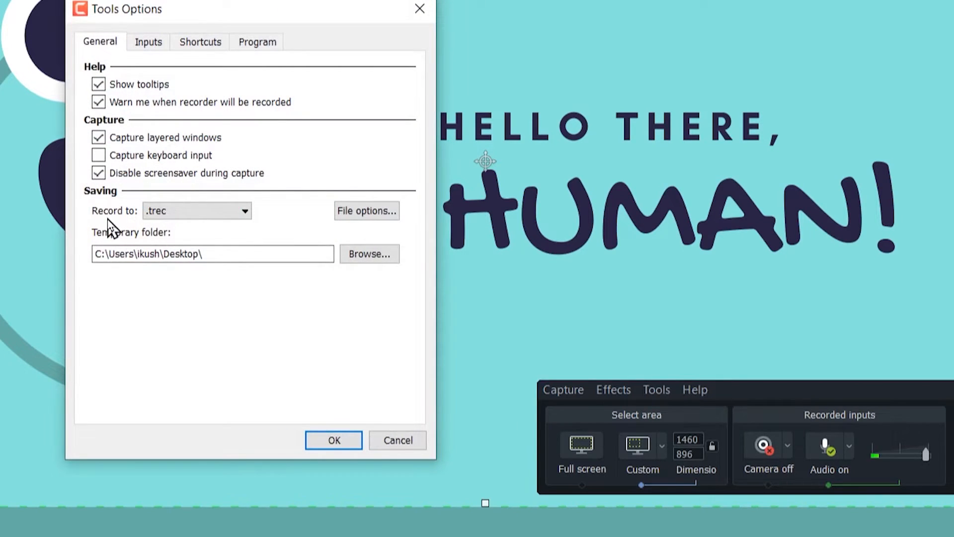
pyautogui.click(215, 211)
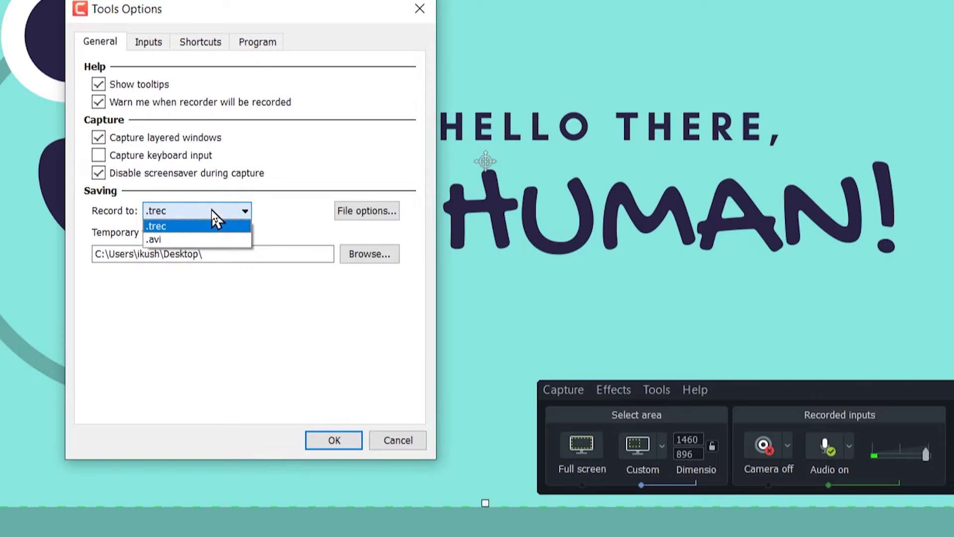
pyautogui.click(201, 240)
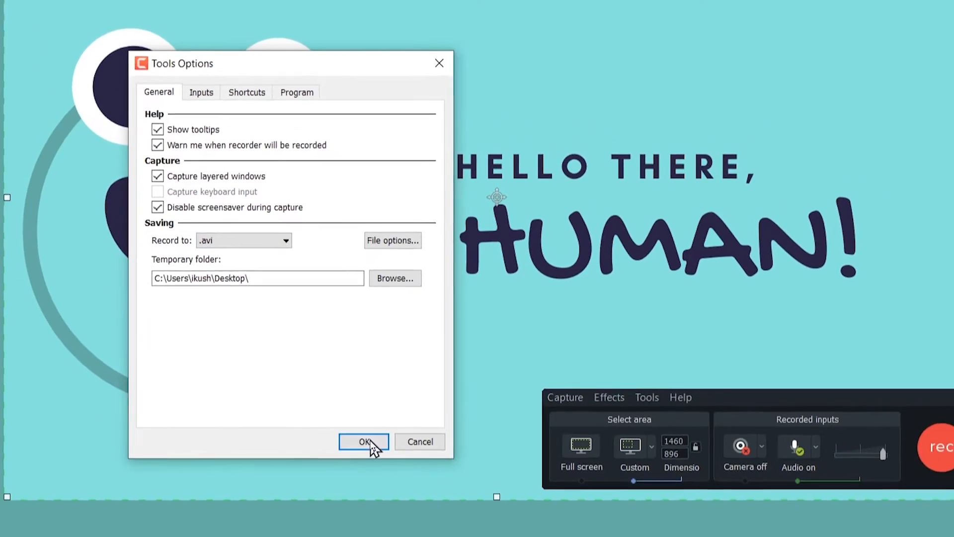
pyautogui.click(334, 440)
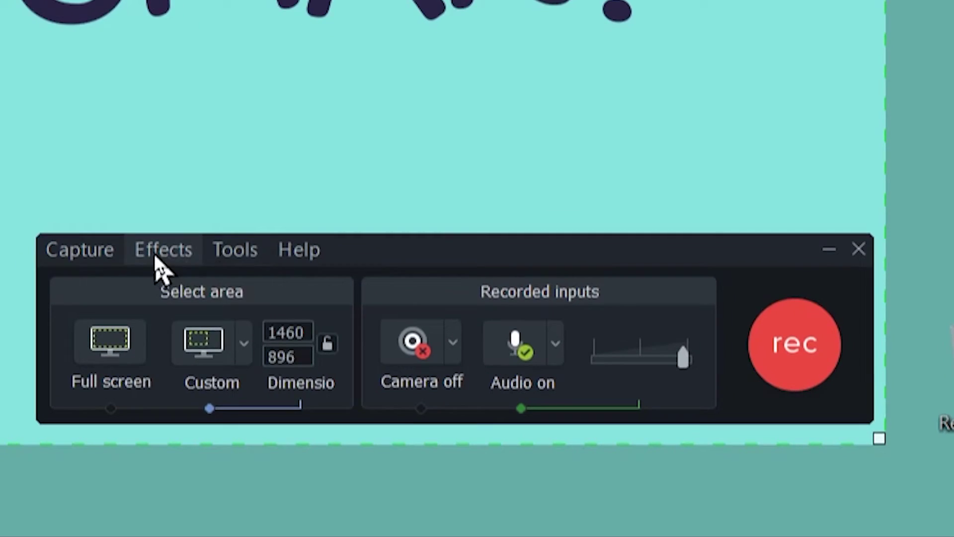
# Enable Show cursor under the recorder's Effects and start a new screen recording
pyautogui.click(154, 253)
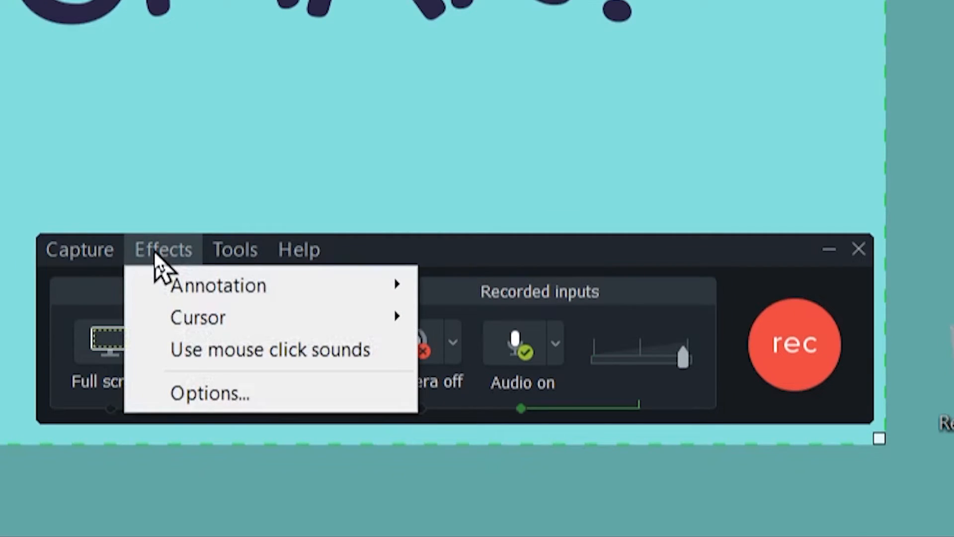
pyautogui.moveTo(224, 318)
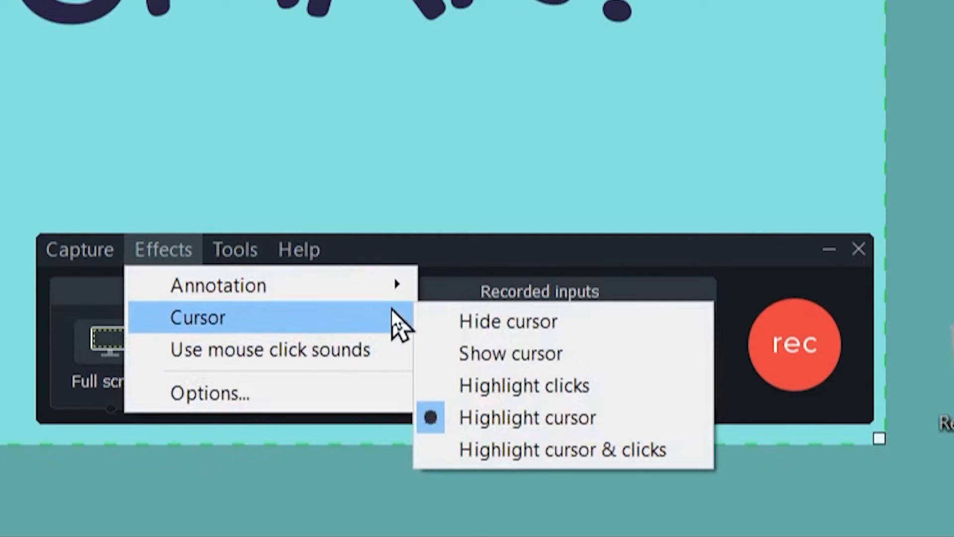
pyautogui.click(514, 355)
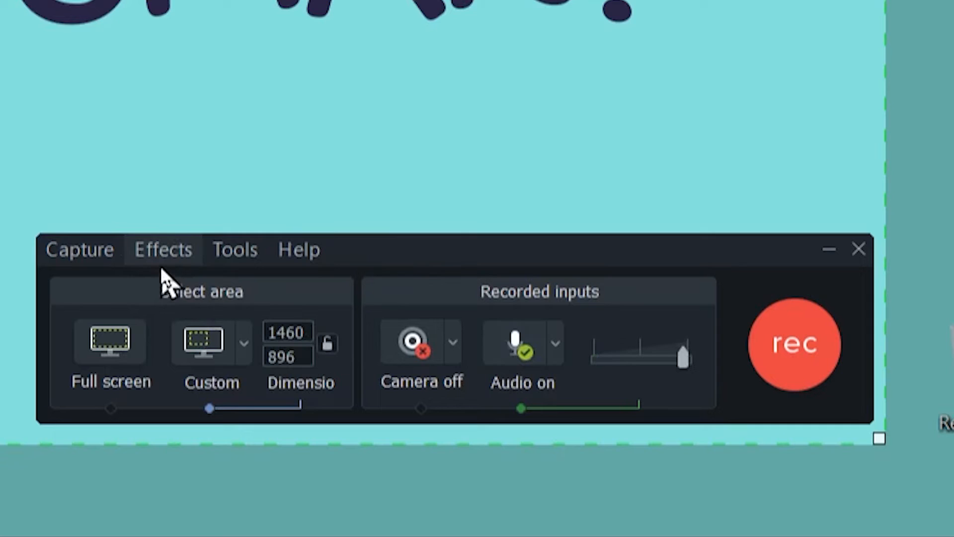
pyautogui.click(166, 253)
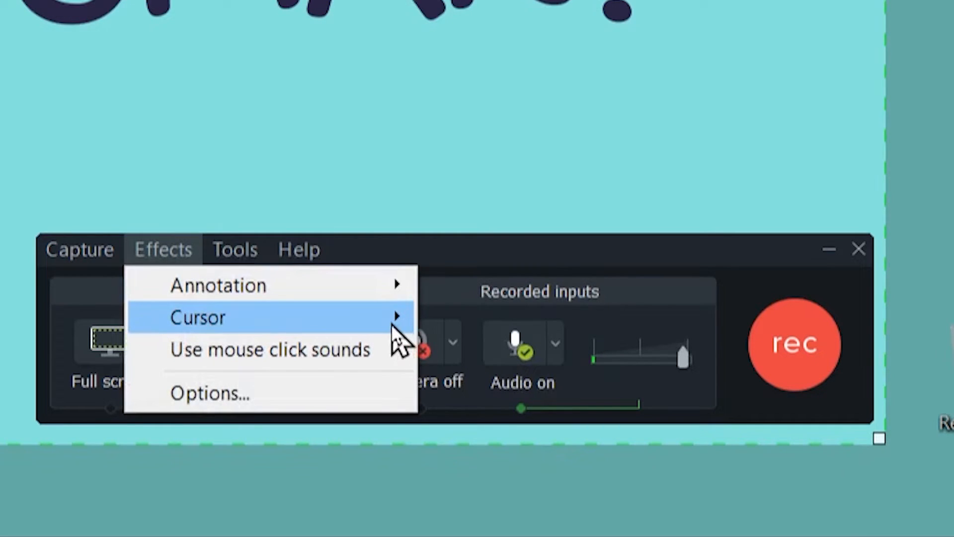
pyautogui.moveTo(261, 318)
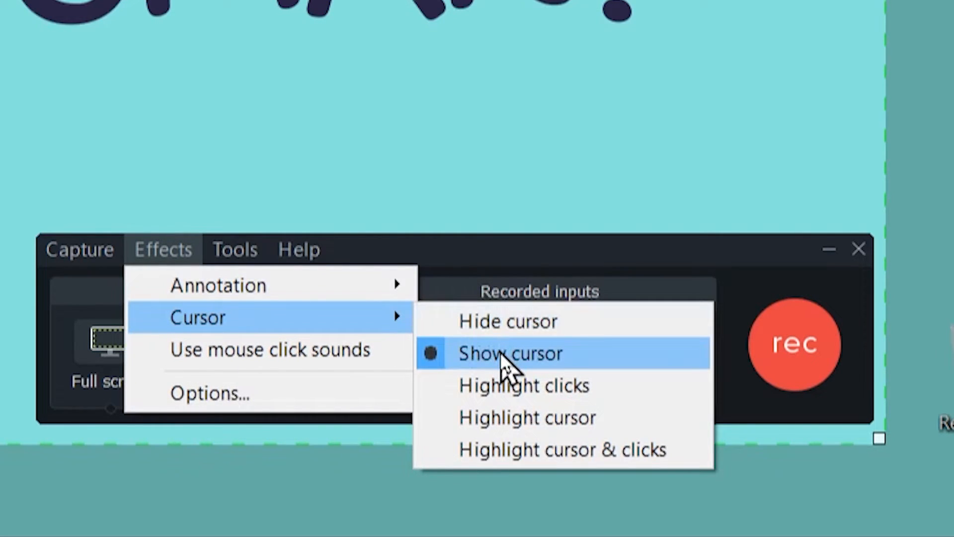
pyautogui.click(510, 353)
pyautogui.click(794, 343)
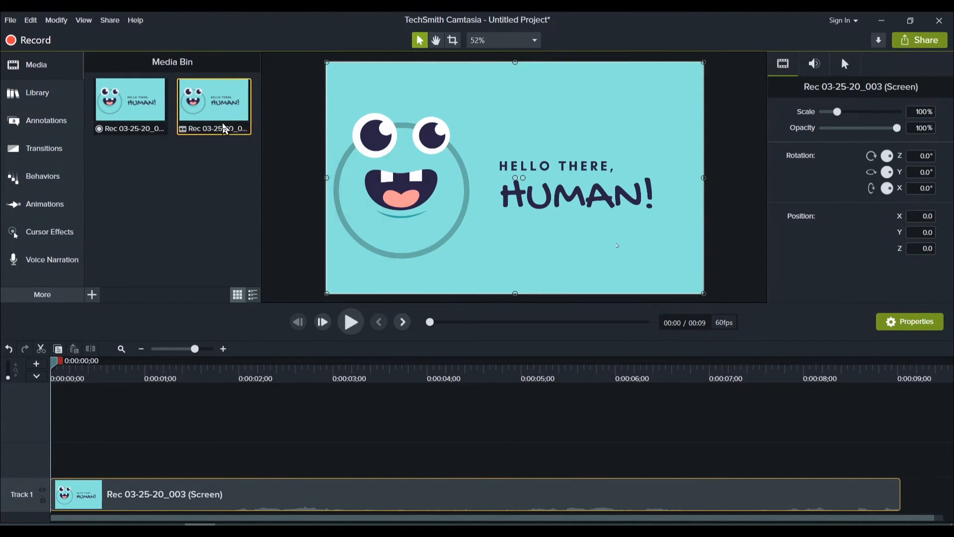
# View the new clip's Details, confirming it is .avi, and close them
pyautogui.rightClick(222, 121)
pyautogui.click(254, 255)
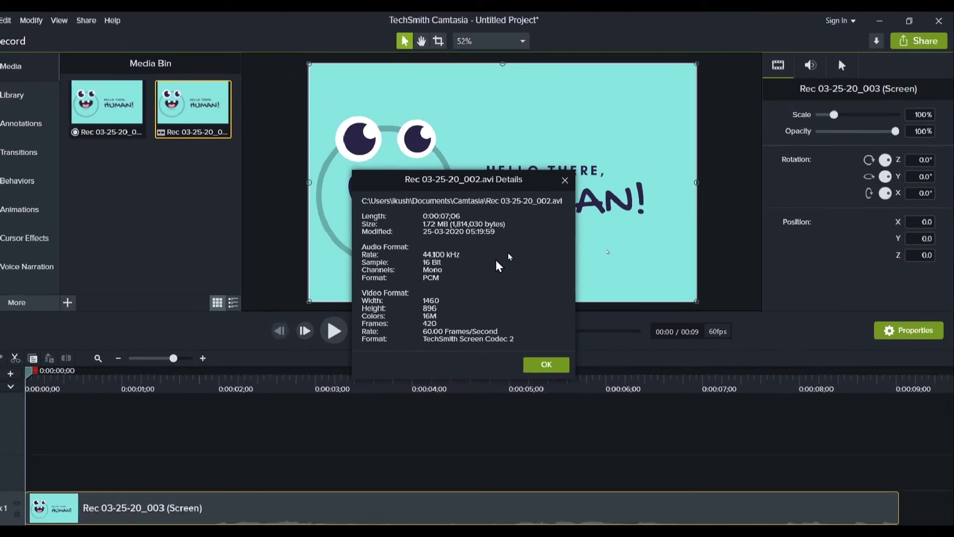
pyautogui.press('Return')
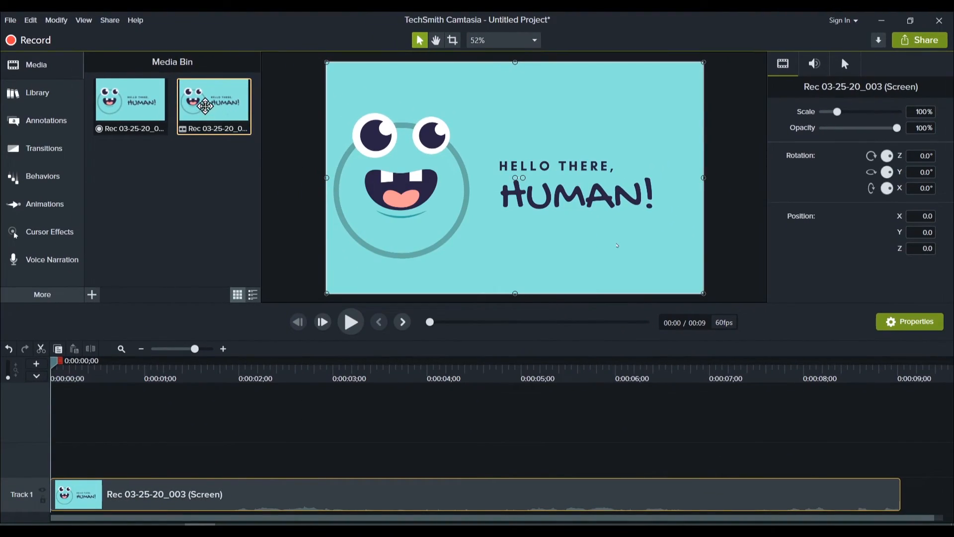
# Open the Camtasia folder holding Rec 03-25-20_002.avi from the clip's actions
pyautogui.rightClick(216, 112)
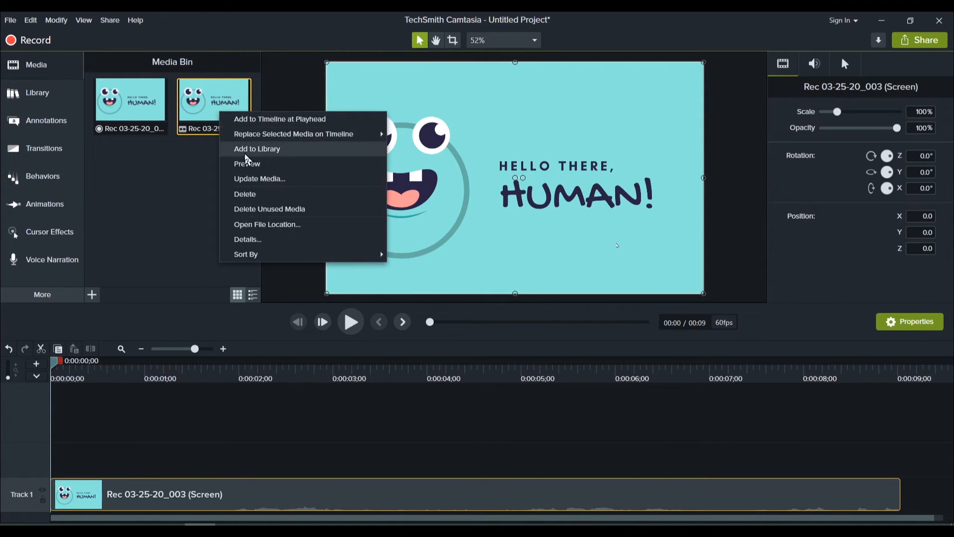
pyautogui.click(265, 224)
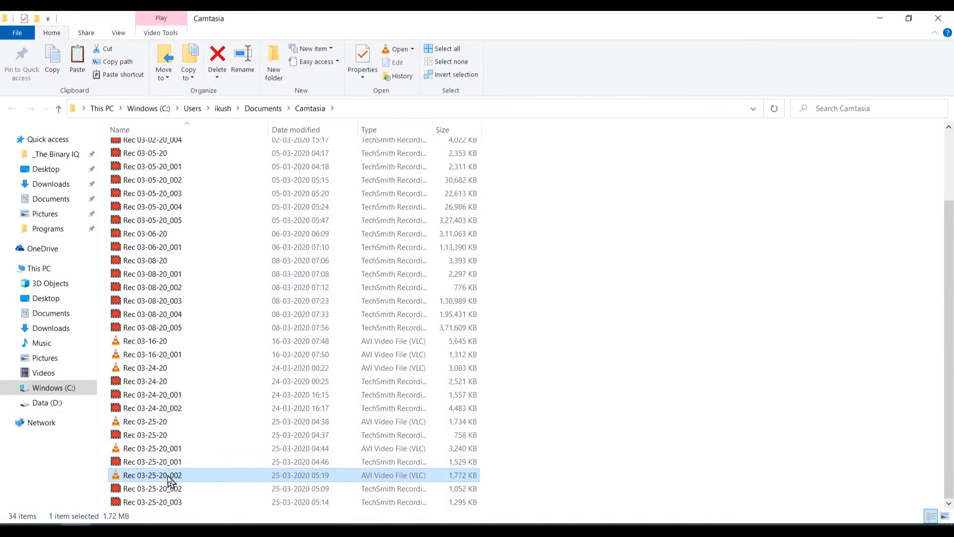
# Copy the Rec 03-25-20_002 file and minimize the folder window to reach the desktop
pyautogui.rightClick(181, 481)
pyautogui.press('Escape')
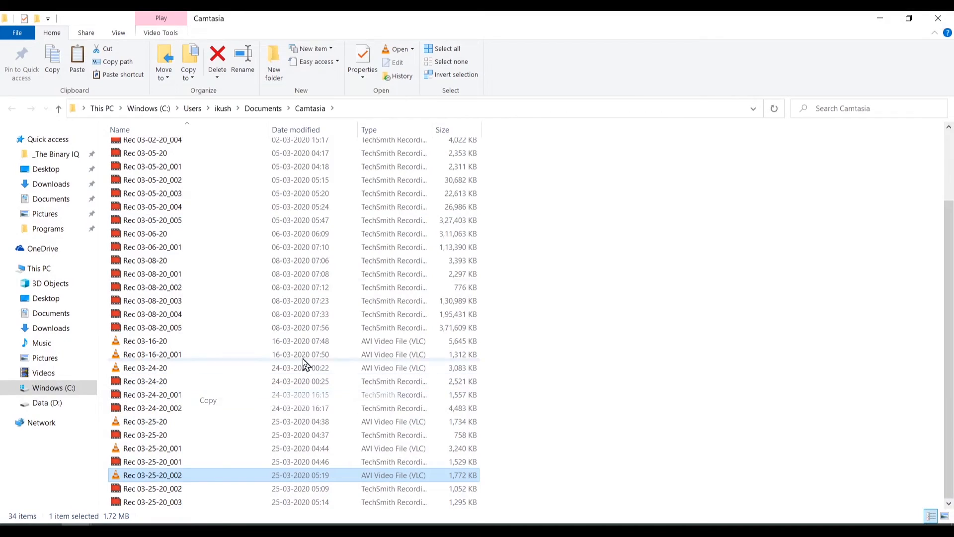
pyautogui.click(883, 18)
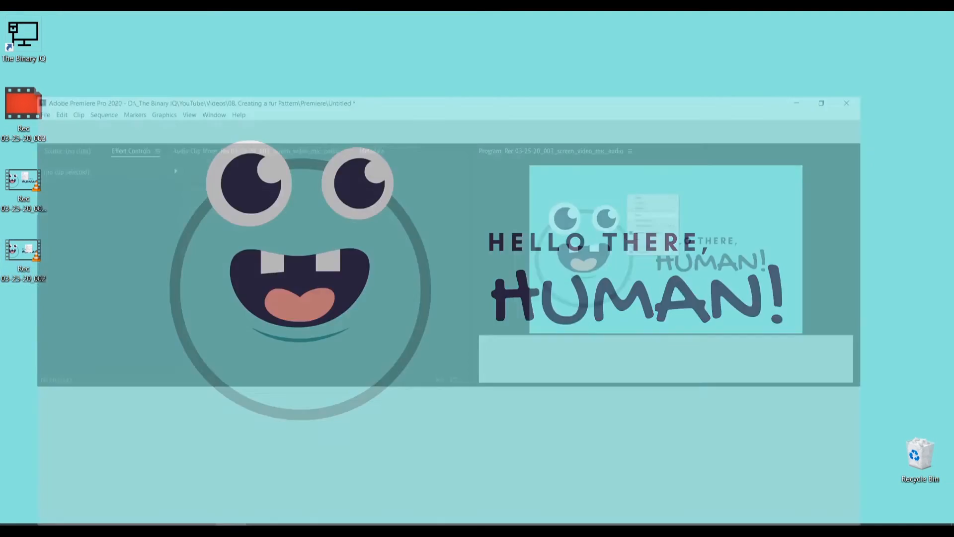
# Delete the old V1 clip and drop Rec 03-25-20_002.avi at the start of the sequence
pyautogui.doubleClick(325, 27)
pyautogui.click(669, 421)
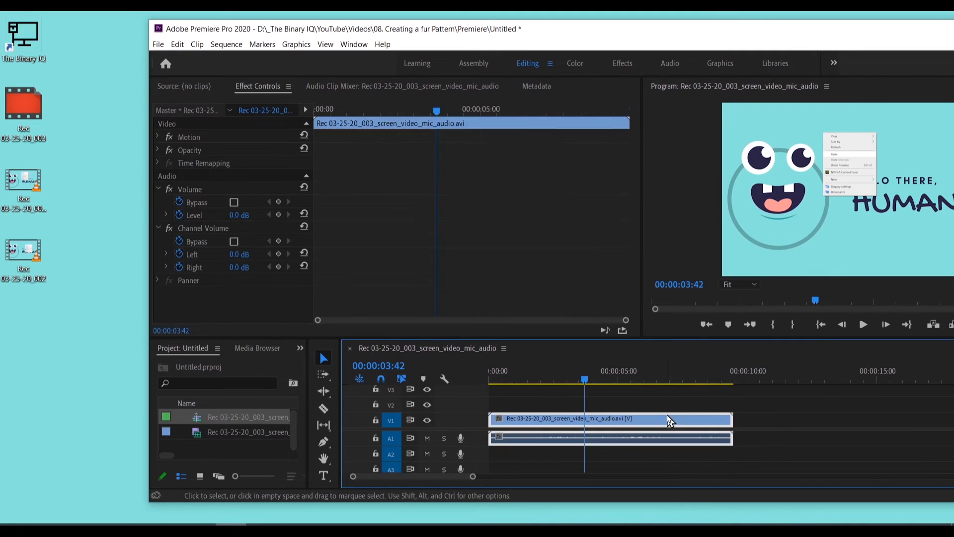
pyautogui.press('Delete')
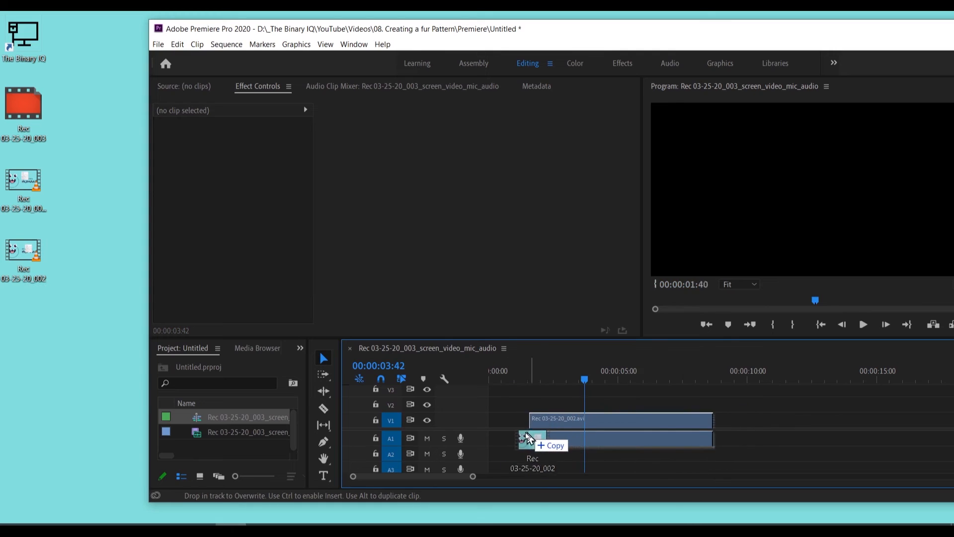
pyautogui.moveTo(301, 343); pyautogui.dragTo(492, 421)
# Scrub the playhead through the new clip to around 00:00:01:47 and 00:00:02:40
pyautogui.moveTo(597, 385)
pyautogui.mouseDown()
pyautogui.moveTo(496, 384)
pyautogui.moveTo(514, 385)
pyautogui.mouseUp()
pyautogui.moveTo(238, 456)
pyautogui.mouseDown()
pyautogui.moveTo(267, 456)
pyautogui.moveTo(234, 456)
pyautogui.moveTo(257, 456)
pyautogui.mouseUp()
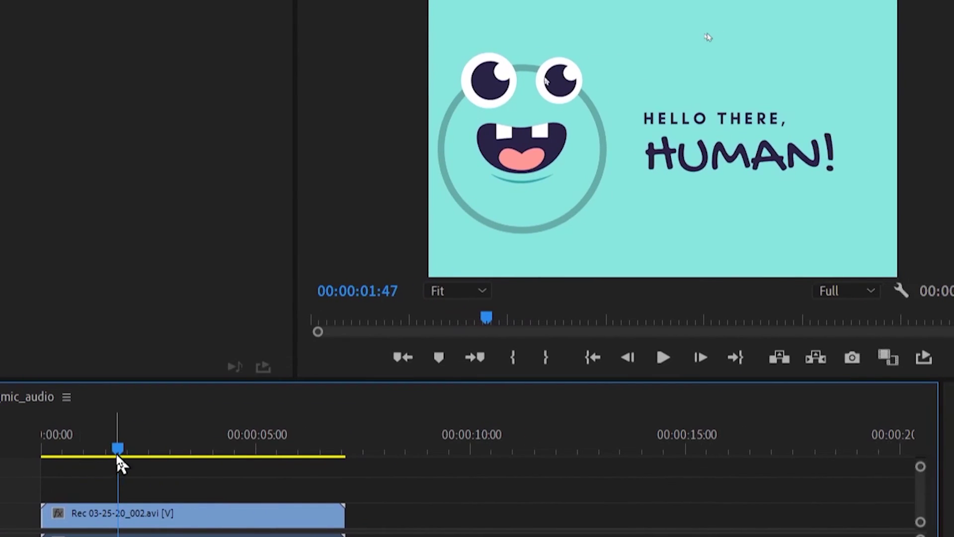
pyautogui.moveTo(115, 451); pyautogui.dragTo(153, 453)
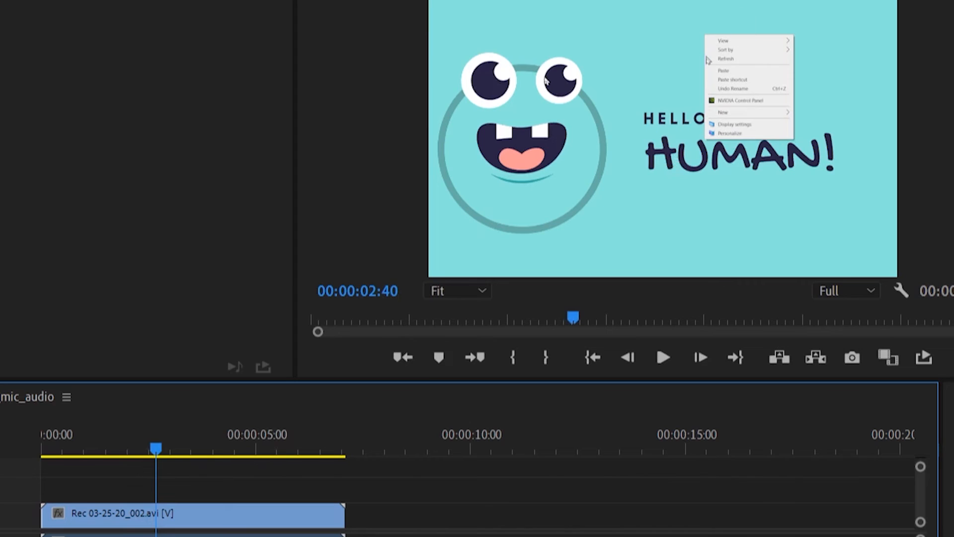